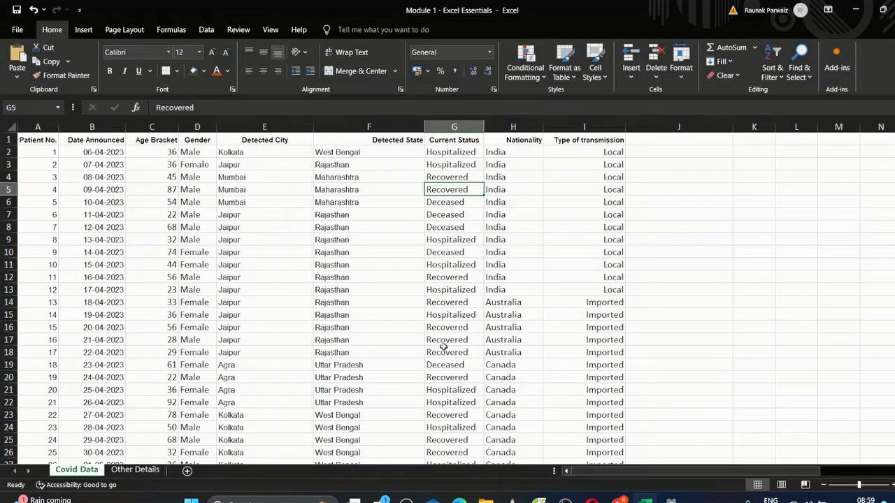
left_click(454, 291)
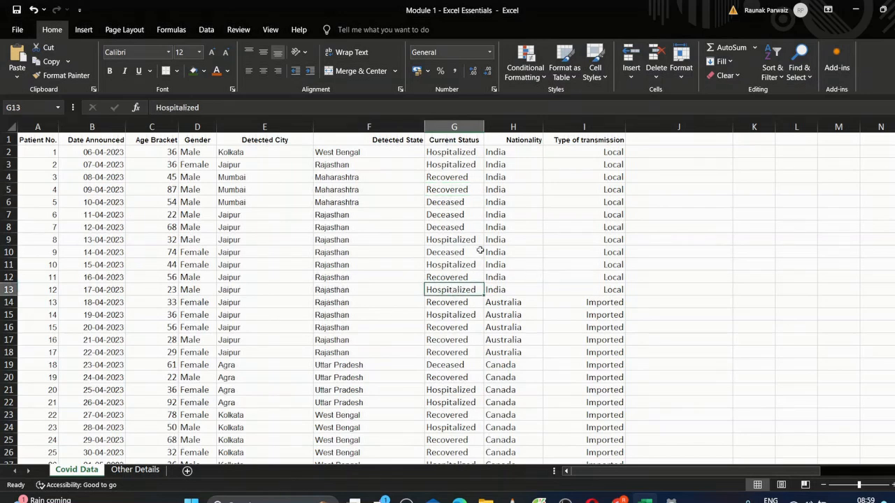
left_click(689, 249)
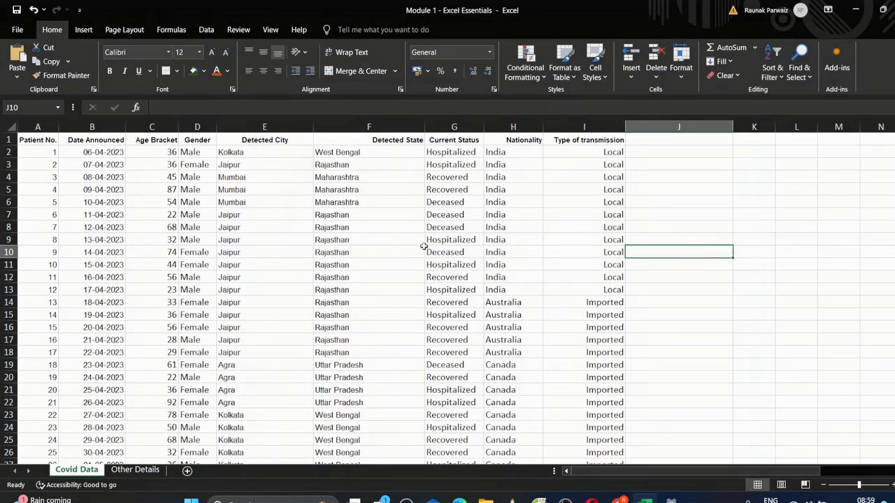
left_click(427, 313)
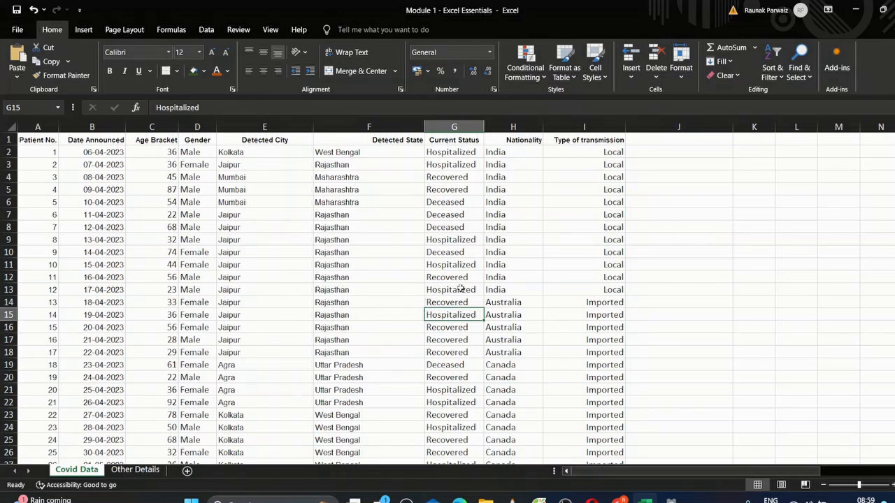
Turn on filter controls for the header row of the patient data on the Covid Data sheet
left_click(450, 254)
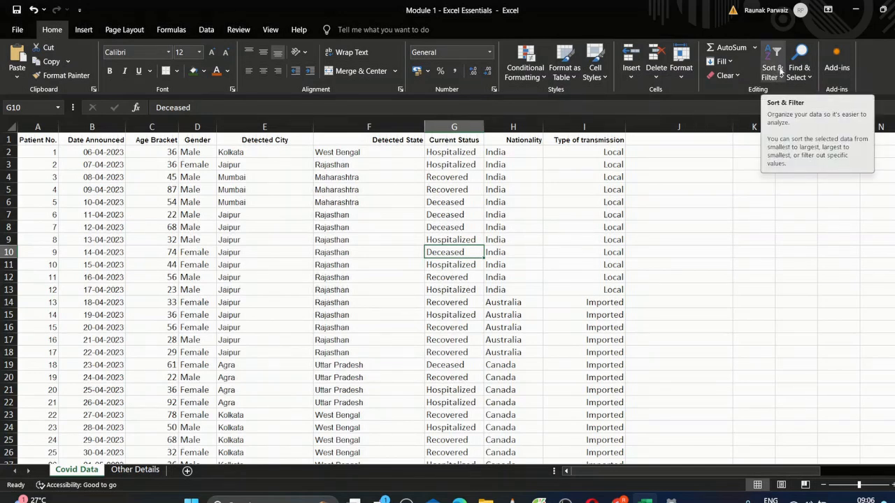
left_click(783, 79)
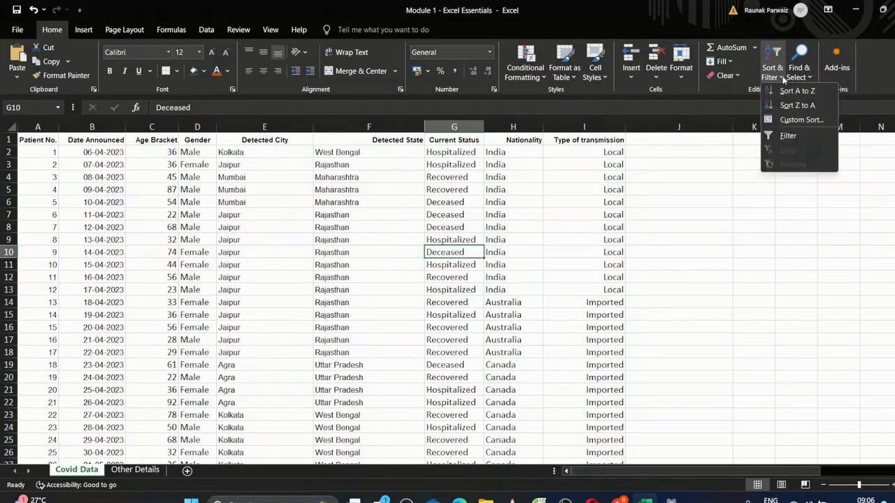
left_click(800, 134)
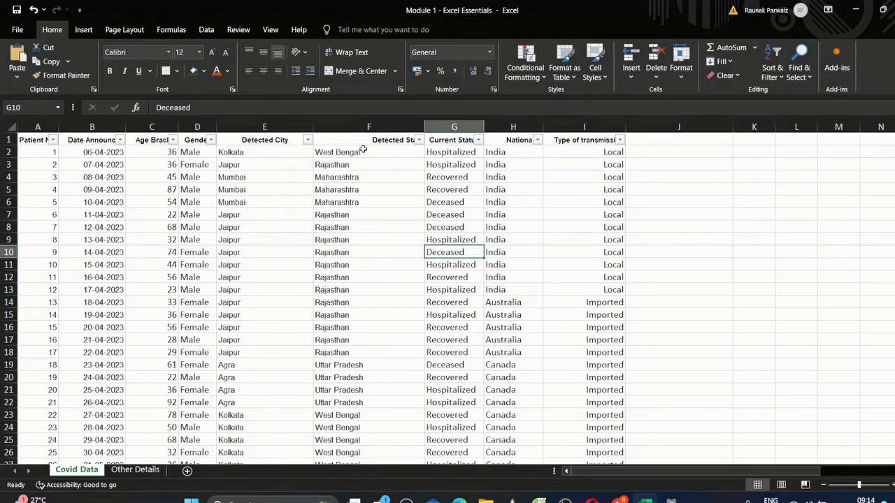
Review the Detected State column's sort and filter options without applying any, and slightly widen that column
left_click(418, 141)
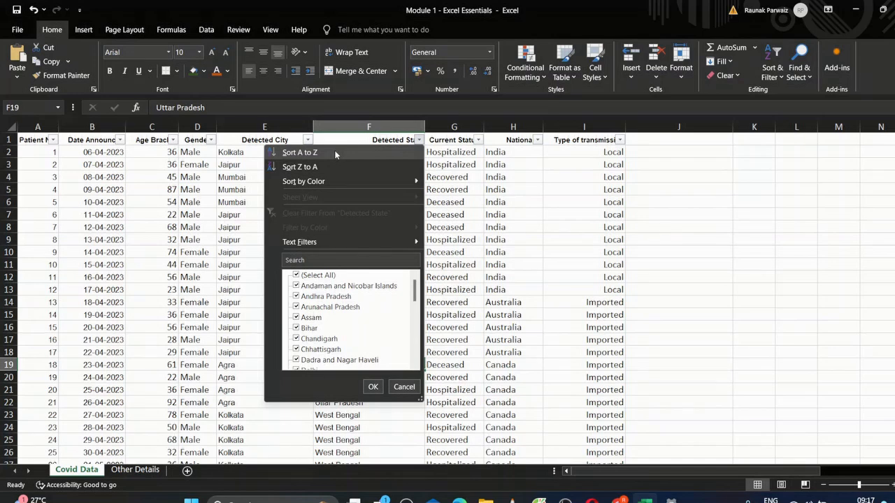
left_click(402, 386)
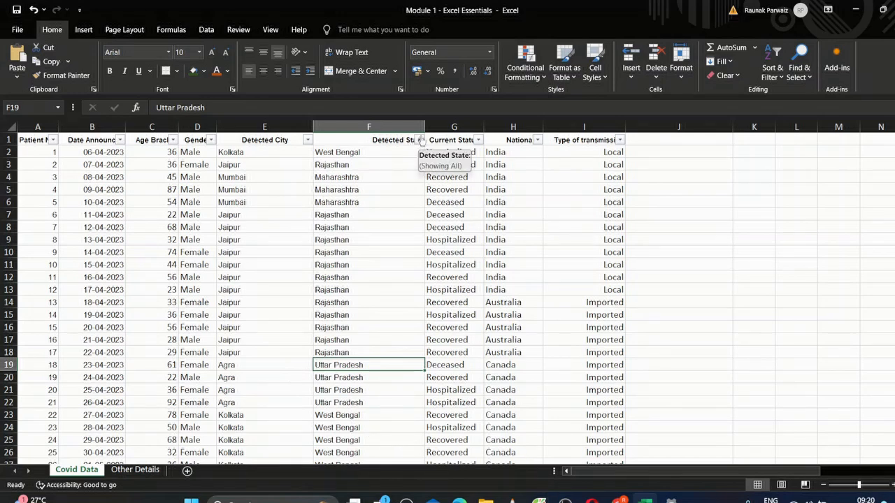
left_click_drag(425, 127, 445, 127)
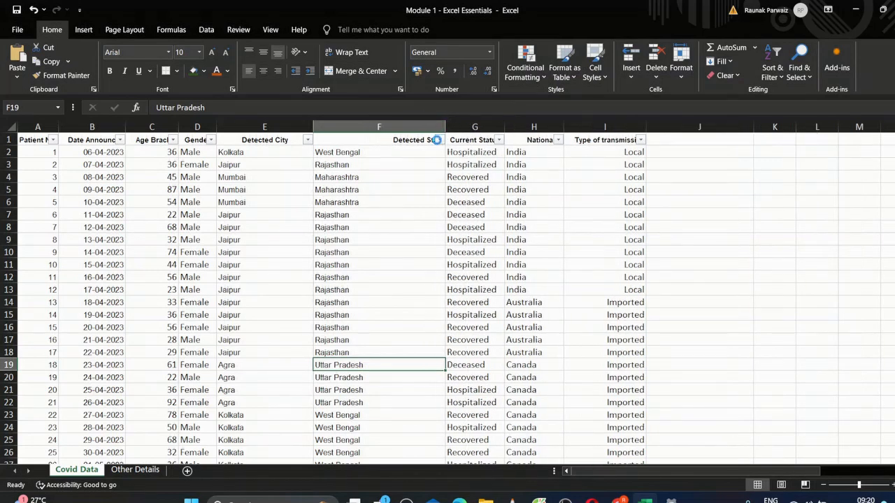
Sort the data by Detected State from A to Z and select the full record in row 19
left_click(438, 140)
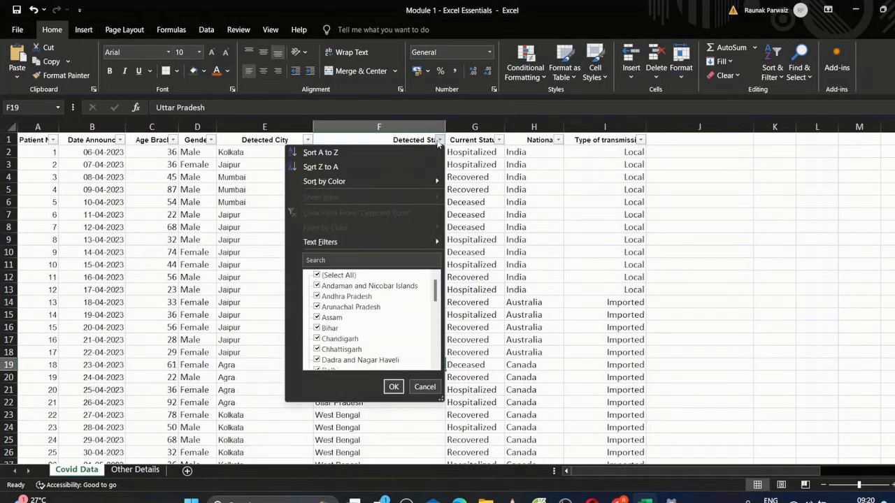
left_click(328, 153)
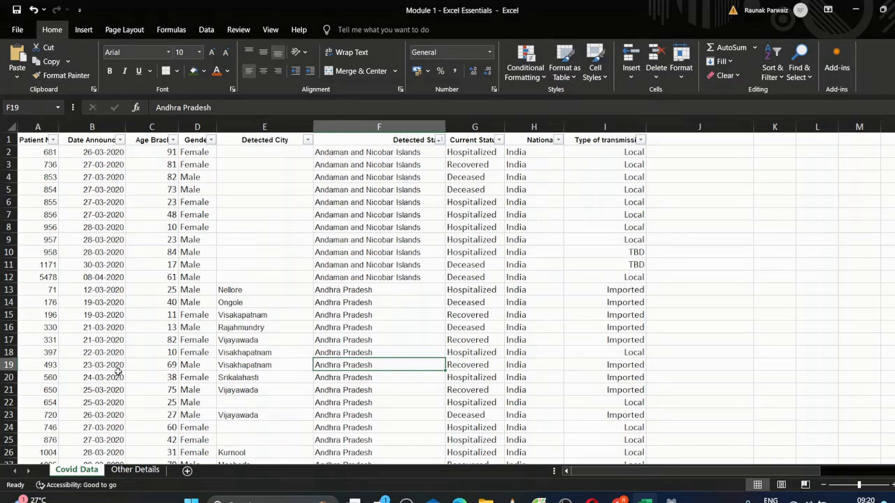
left_click_drag(42, 364, 619, 364)
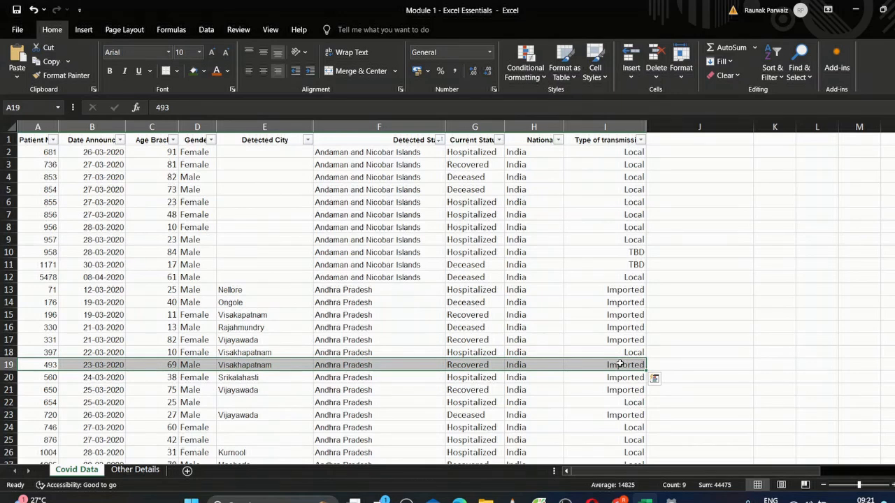
left_click(388, 316)
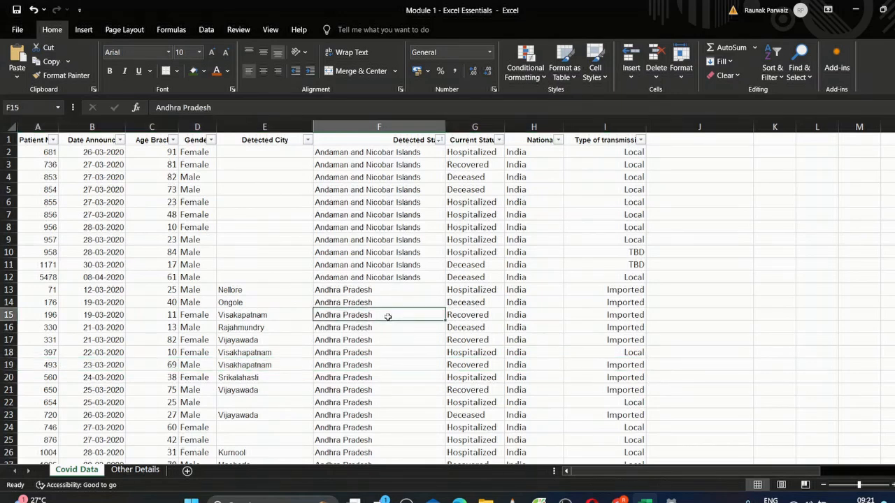
Sort the data by Detected State from Z to A and recheck that column's sort and filter options
left_click(440, 139)
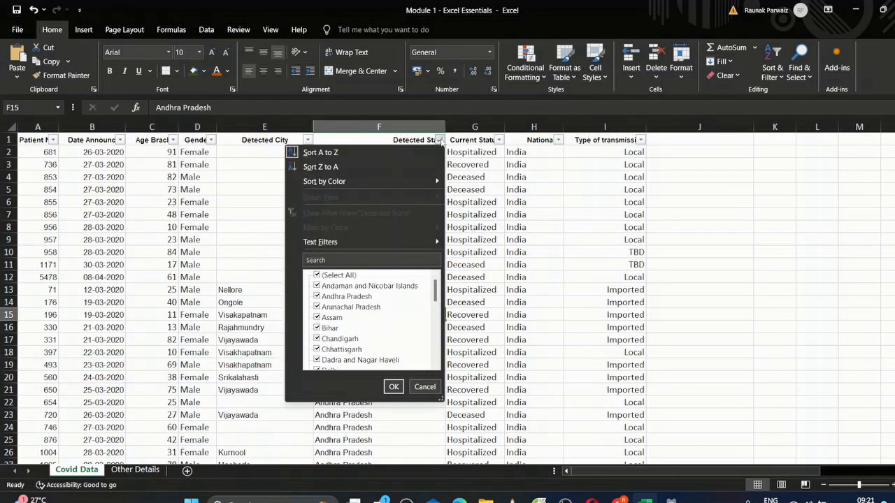
left_click(335, 167)
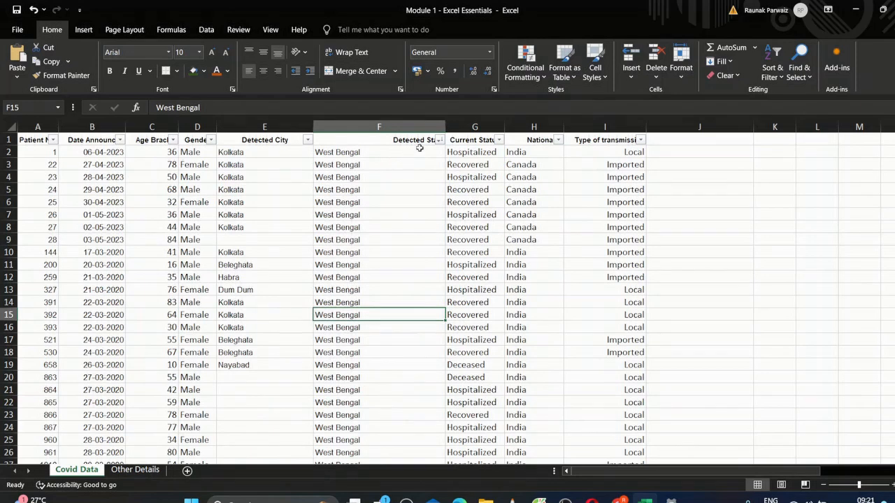
left_click(438, 140)
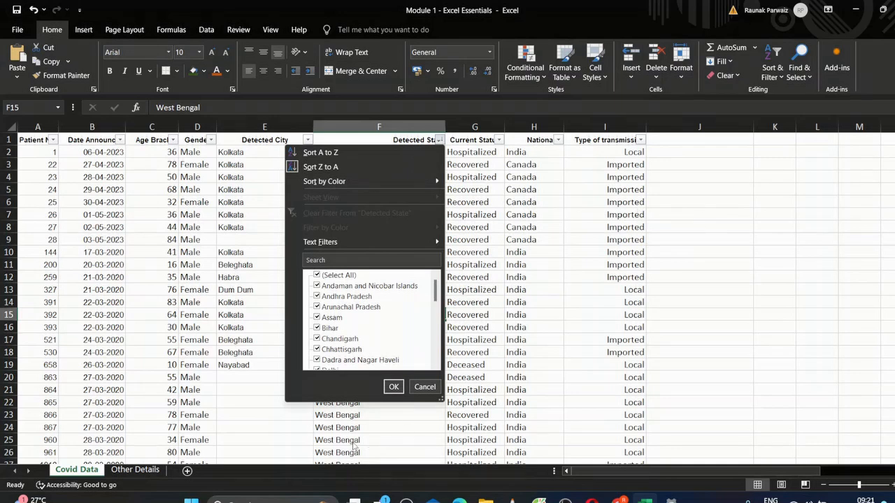
left_click(423, 387)
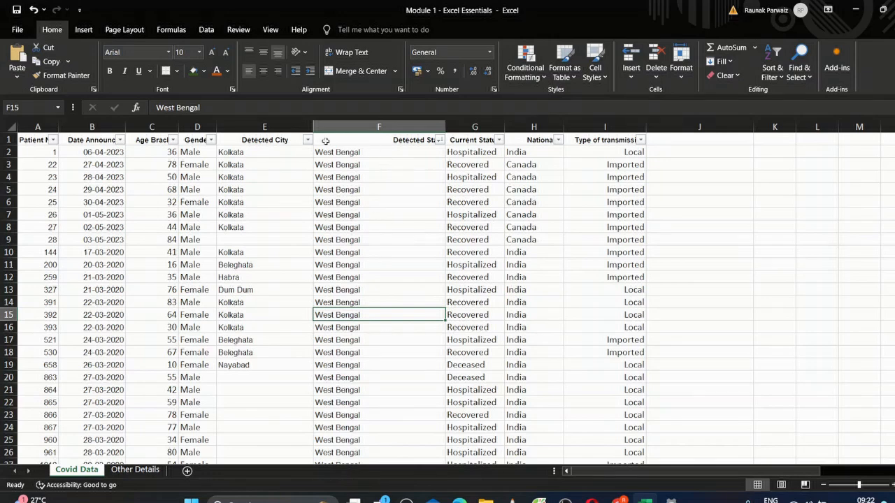
left_click(439, 140)
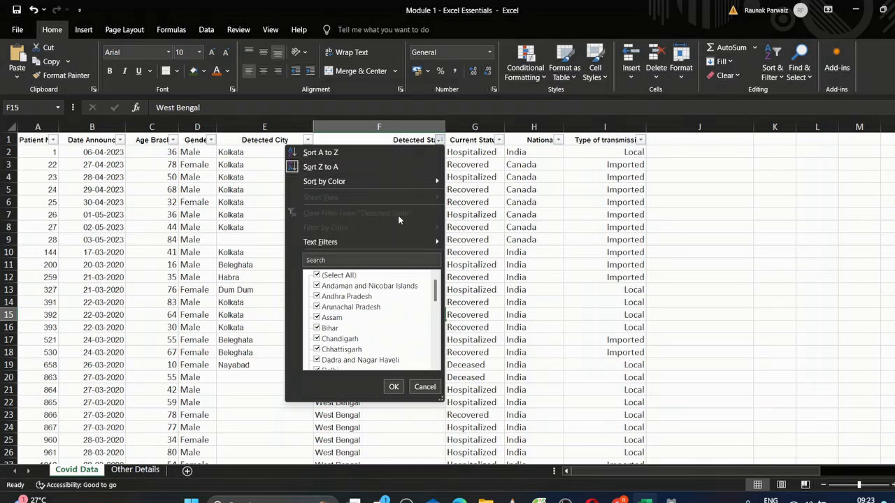
left_click(424, 387)
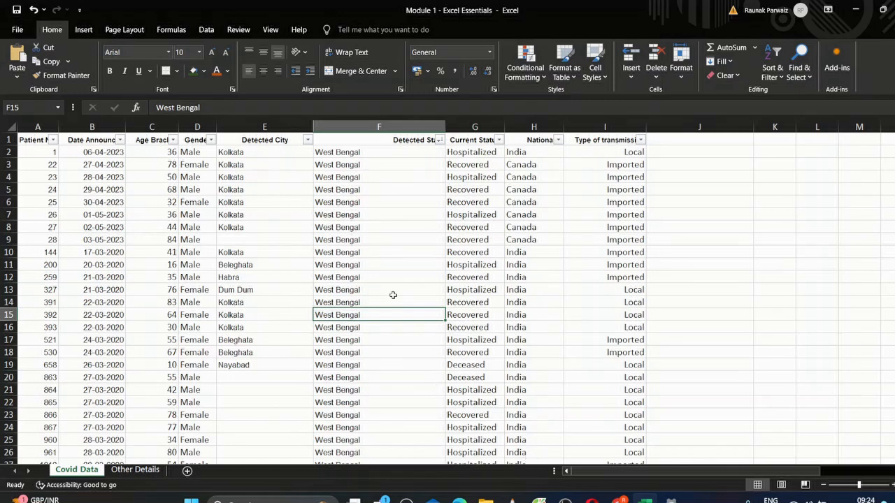
Jump to the last entry of the Detected State column and back to its header to check the sorted order
left_click_drag(393, 295, 378, 313)
left_click(378, 313)
key("ctrl+Down")
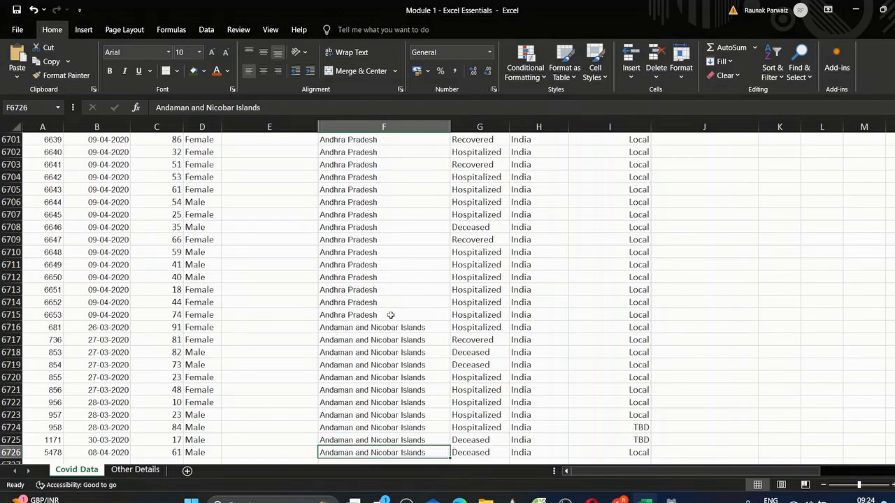
key("ctrl+Up")
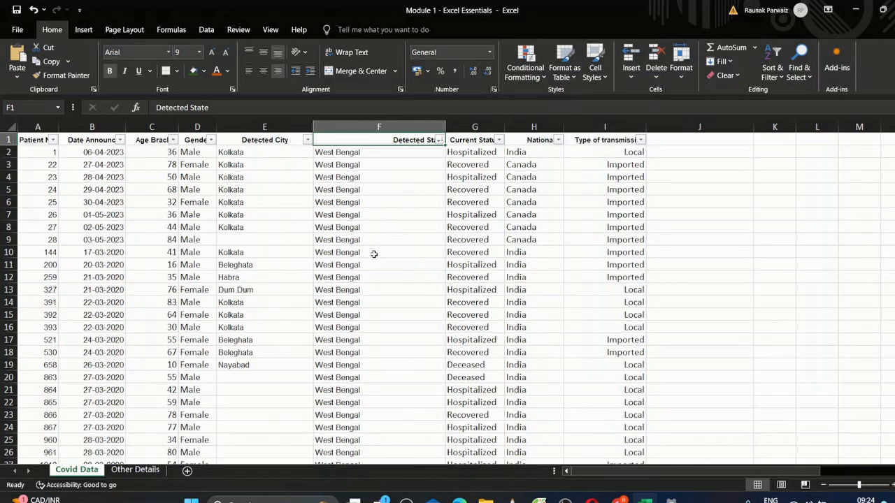
Undo the last two sorts of the Detected State column
key("ctrl+z")
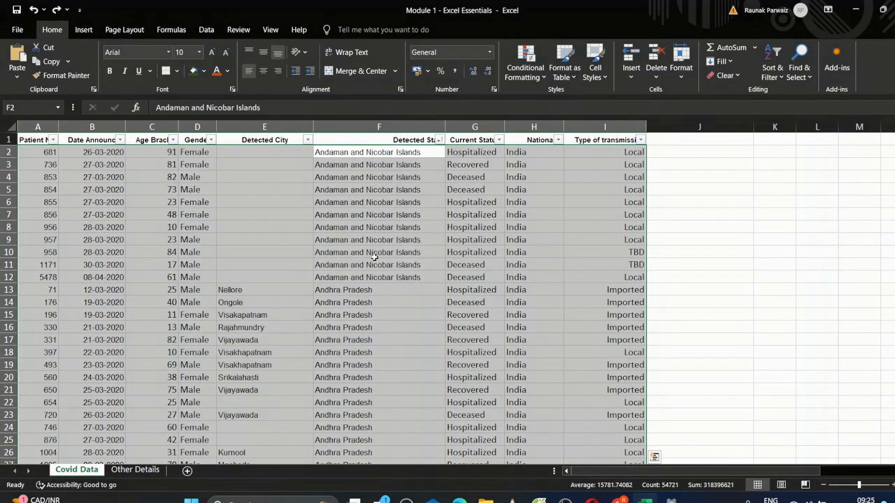
key("ctrl+z")
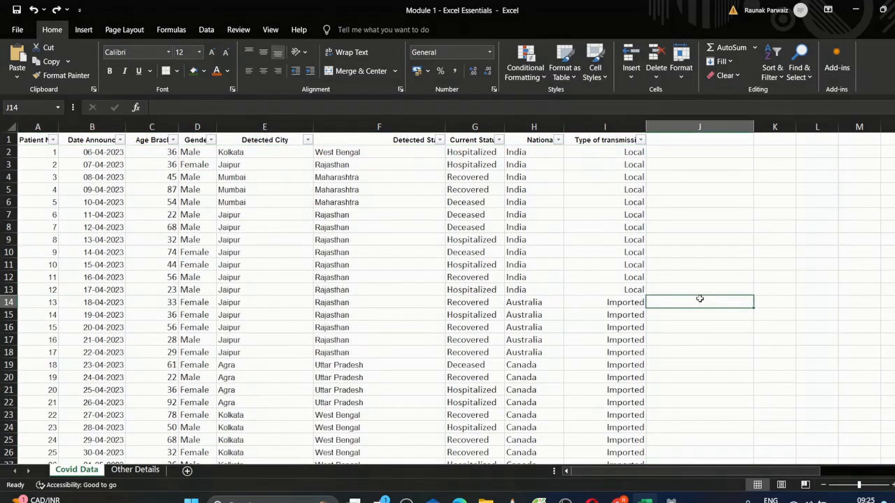
Sort the patient records alphabetically by Detected State, from A to Z
left_click(618, 252)
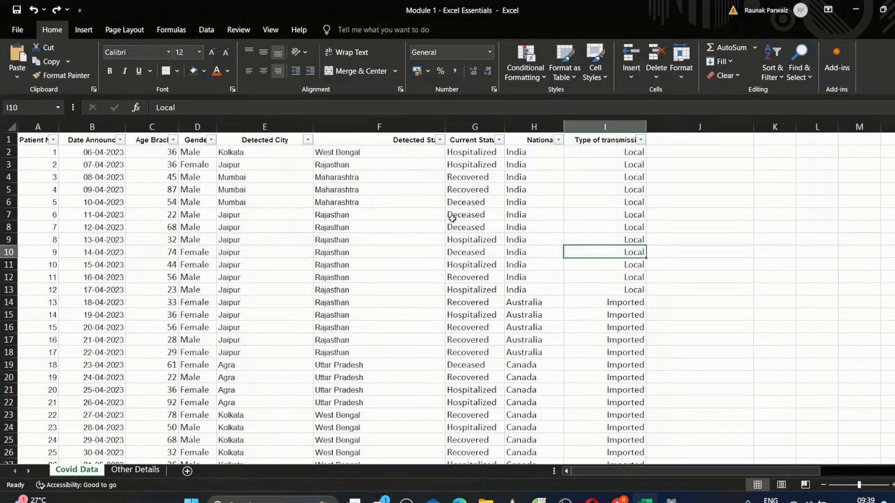
left_click(439, 140)
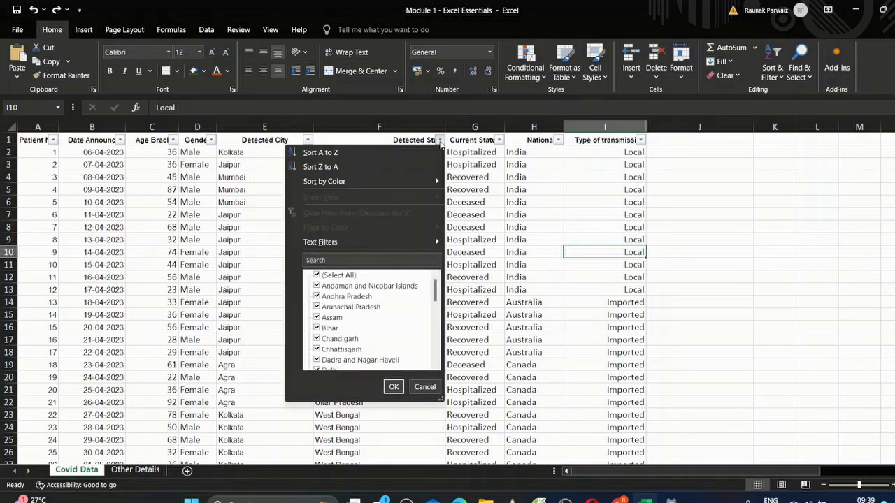
left_click(359, 153)
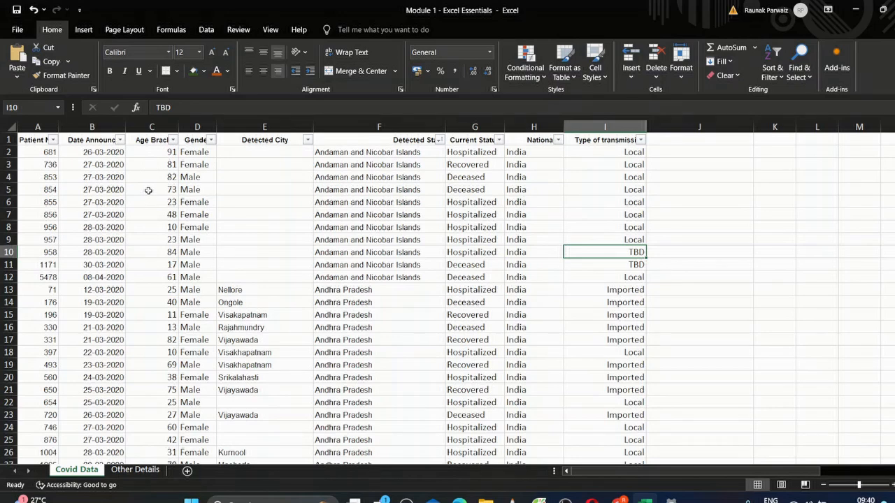
Sort the patient records by Age Bracket from largest to smallest
left_click(173, 140)
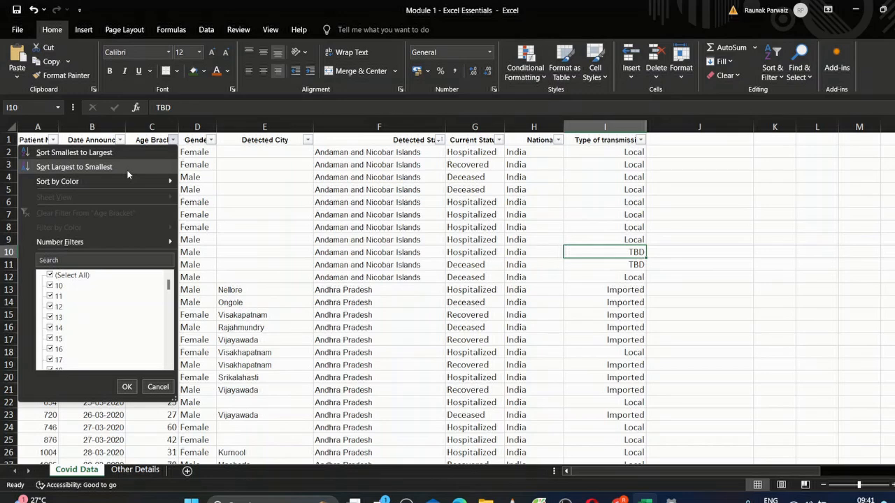
left_click(105, 167)
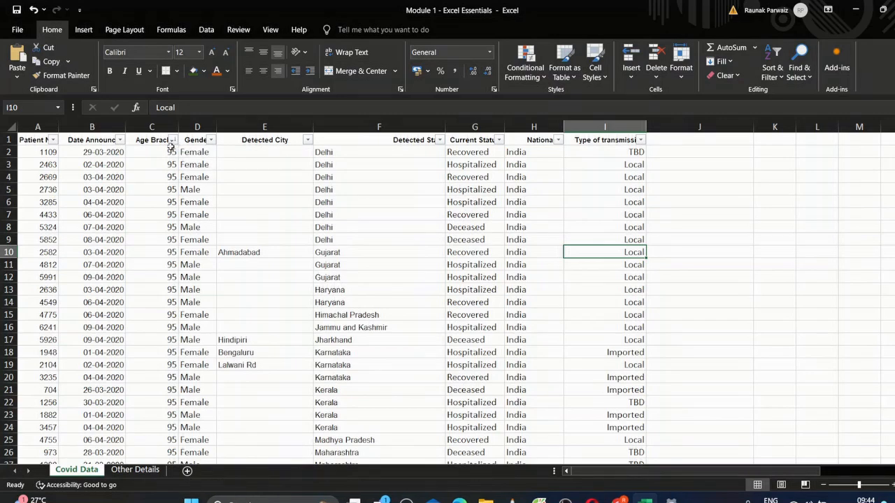
Sort the patient records by Age Bracket from smallest to largest
scroll(171, 144, "up", 3)
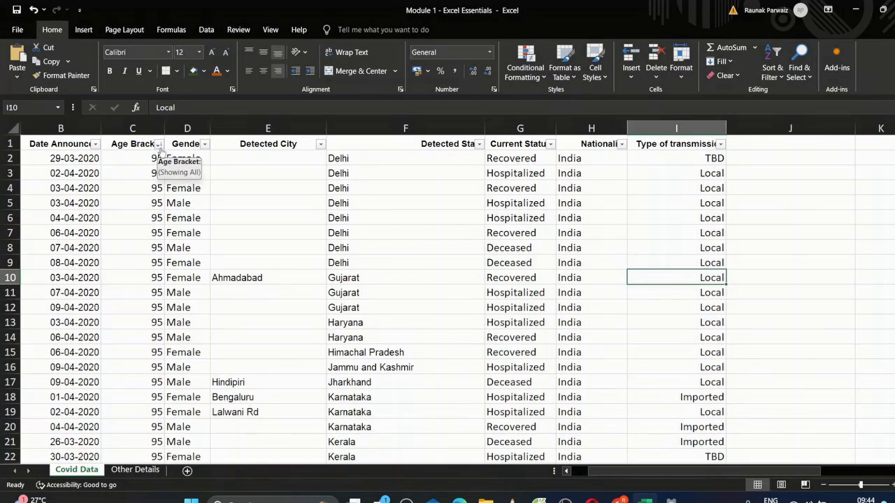
left_click(159, 144)
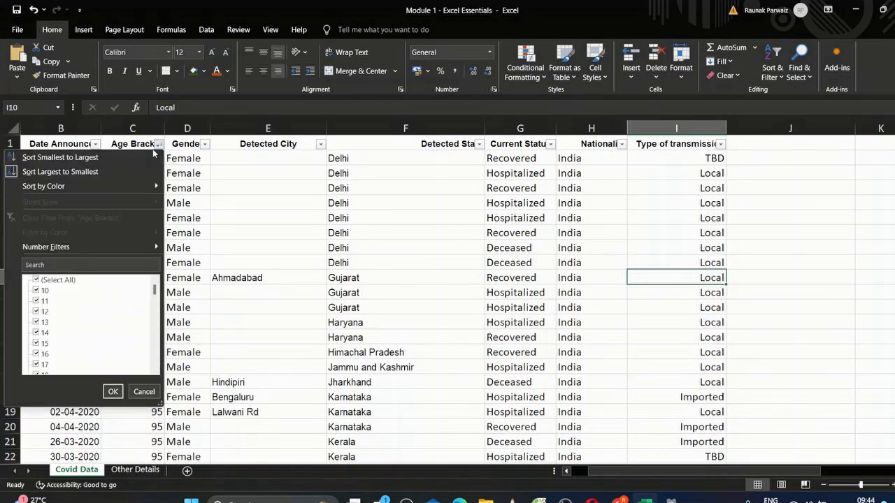
left_click(61, 157)
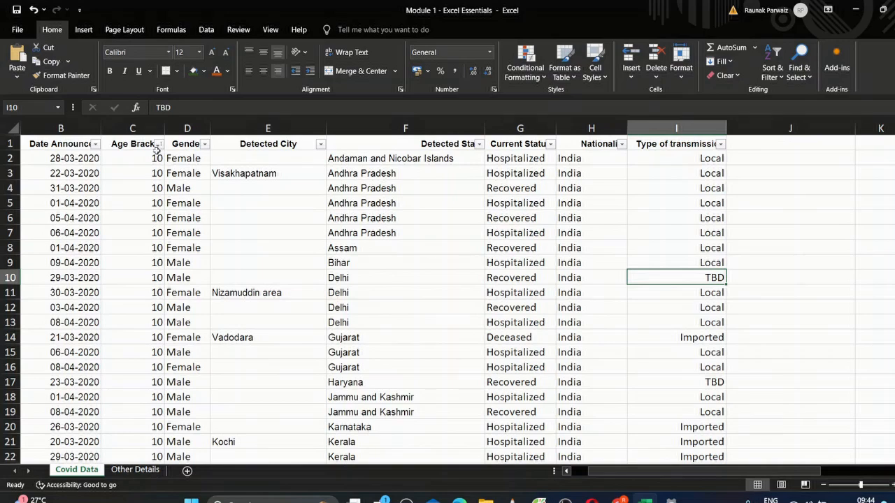
scroll(158, 150, "up", 3)
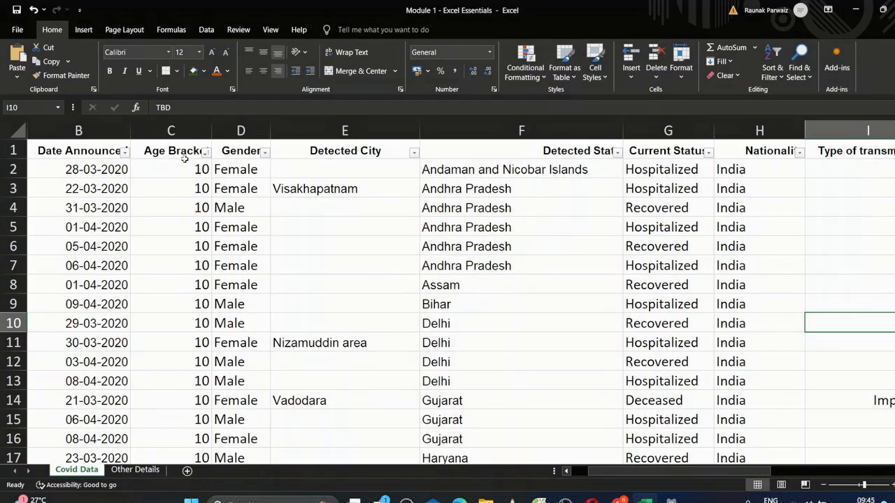
scroll(186, 191, "down", 5)
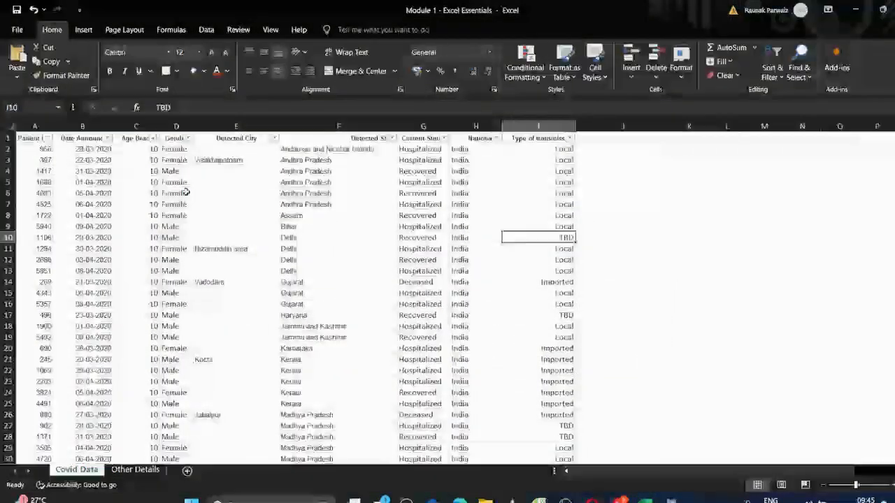
scroll(186, 191, "up", 3)
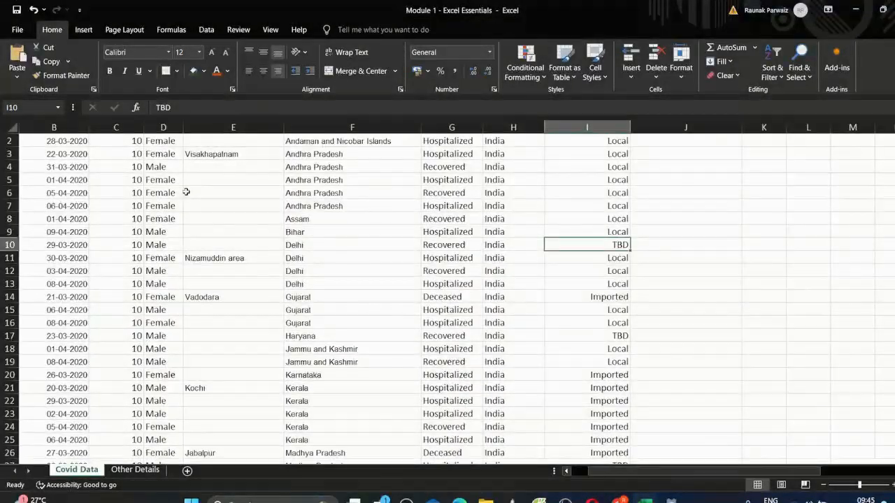
scroll(489, 392, "up", 1)
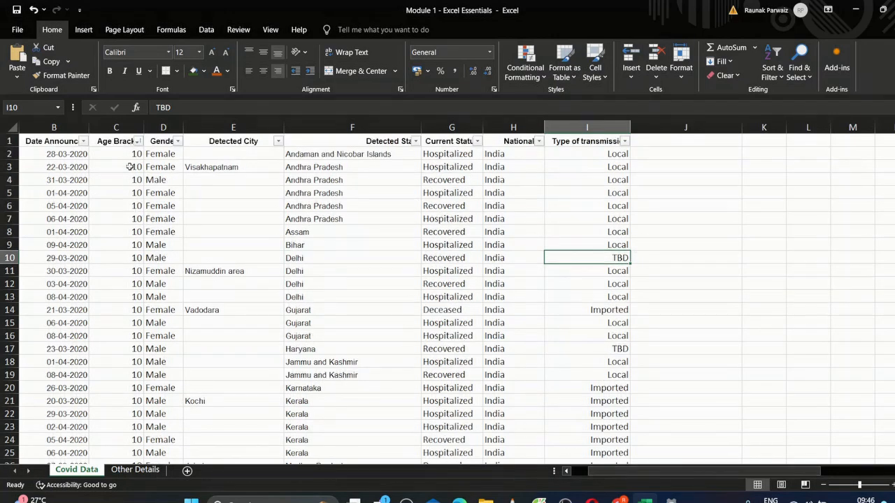
Sort the patient records by Date Announced from newest to oldest
left_click_drag(608, 475, 563, 475)
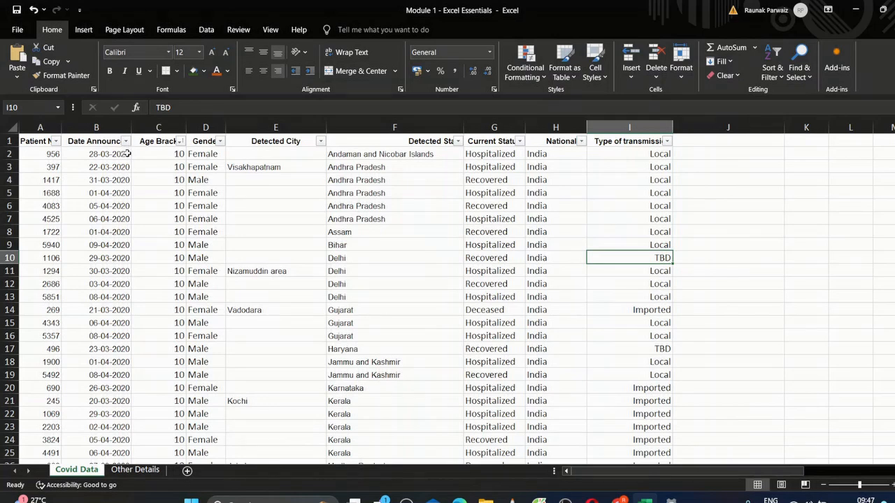
left_click(126, 141)
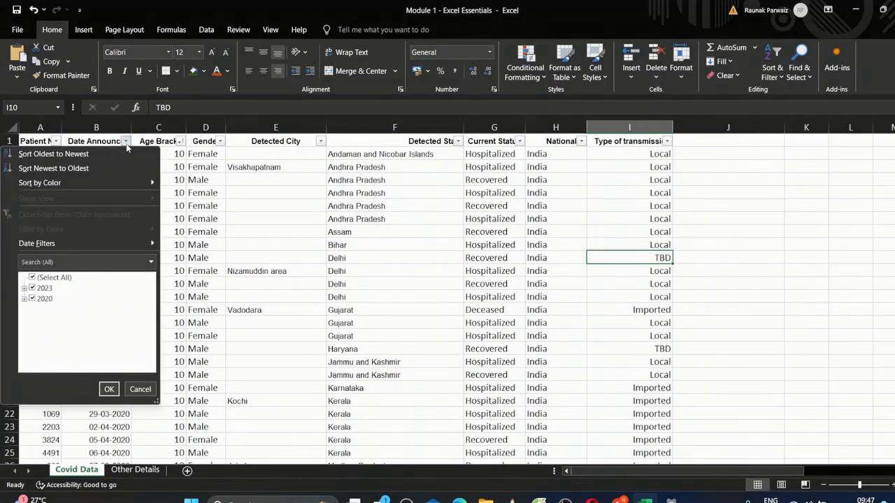
left_click(87, 168)
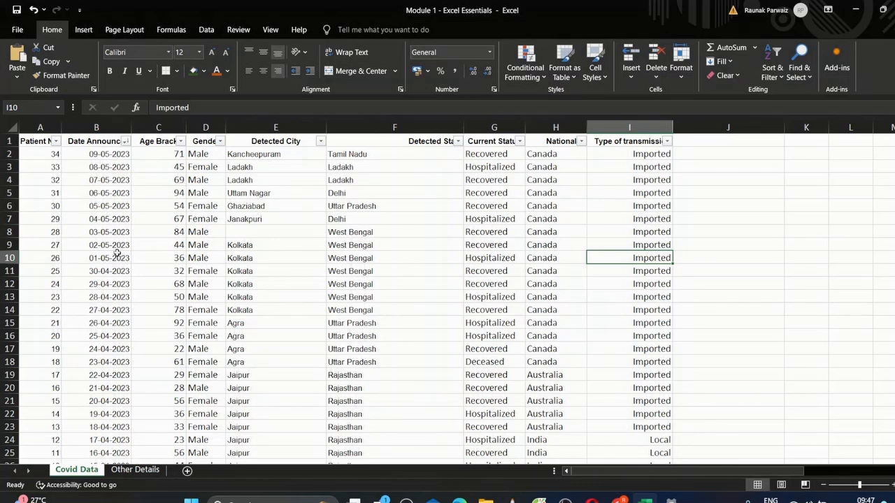
Examine the Date Announced column down to its last record, return to its header and view its sort and filter options
left_click(95, 220)
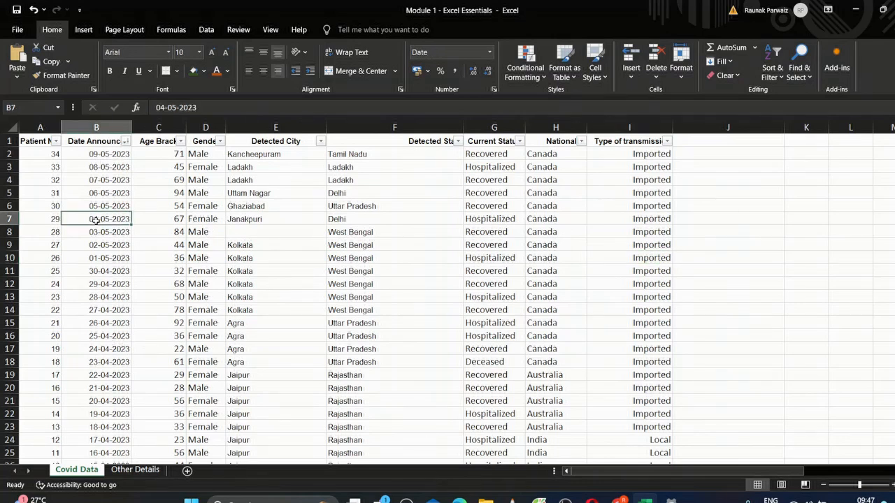
key("ctrl+Down")
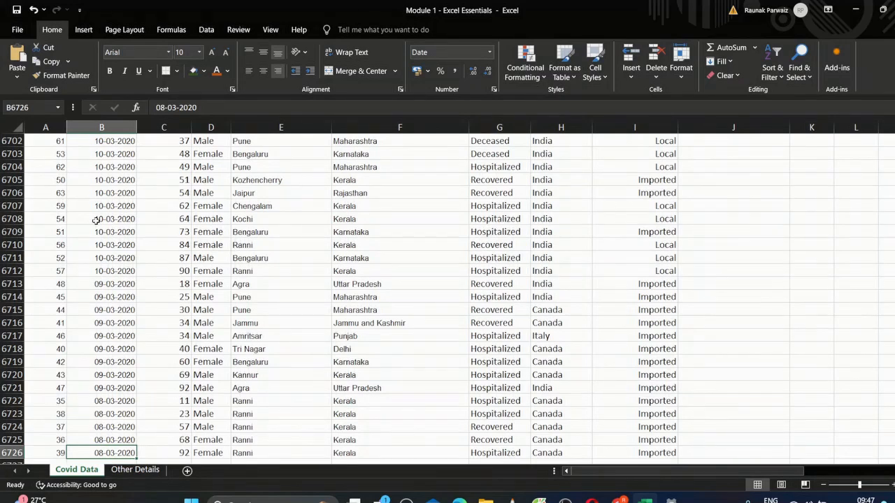
key("ctrl+Down")
key("ctrl+Up")
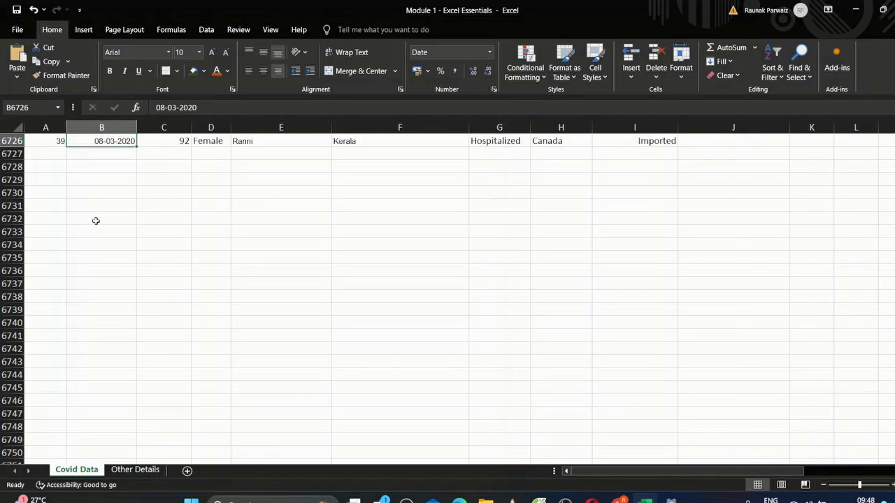
key("ctrl+Up")
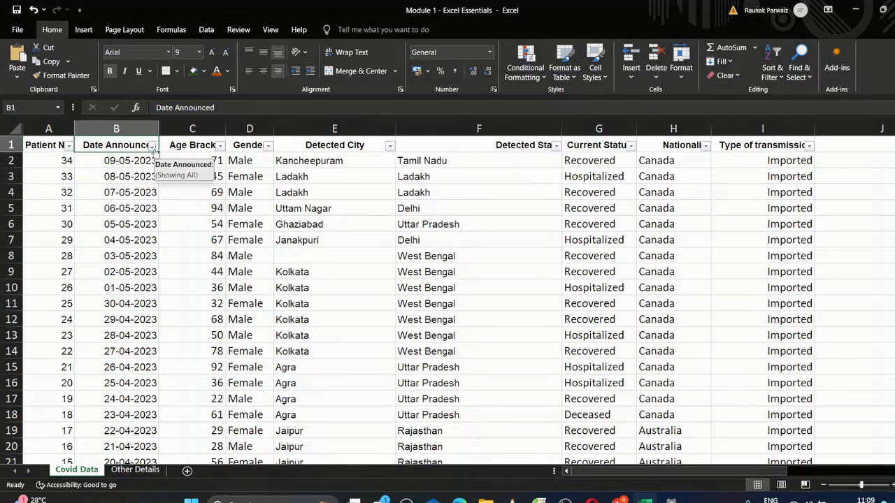
left_click(154, 145)
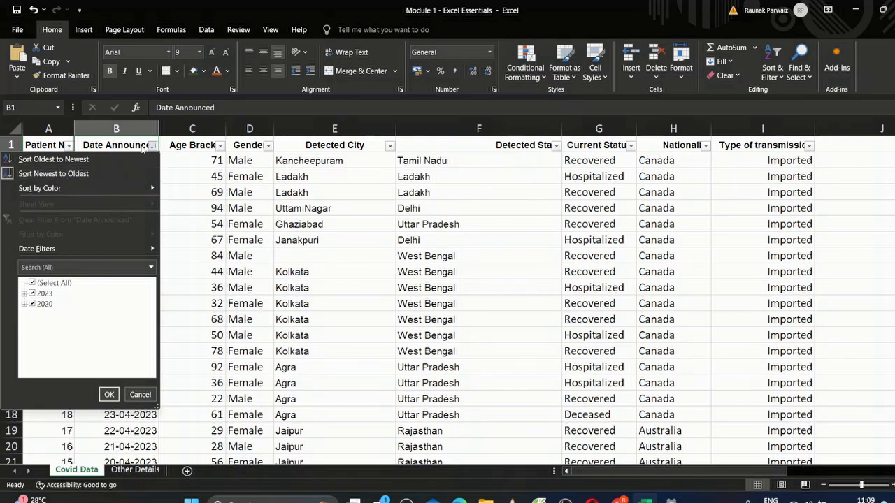
left_click(180, 176)
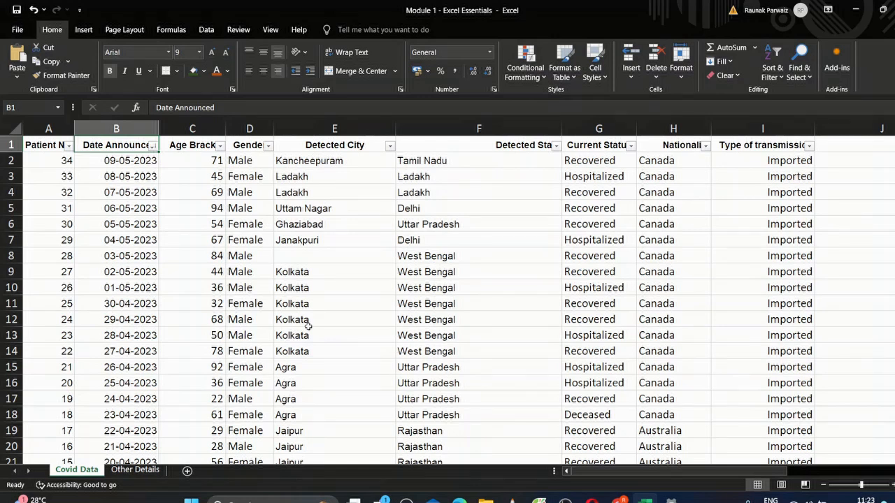
Sort the patient records by Detected State from A to Z
left_click(556, 145)
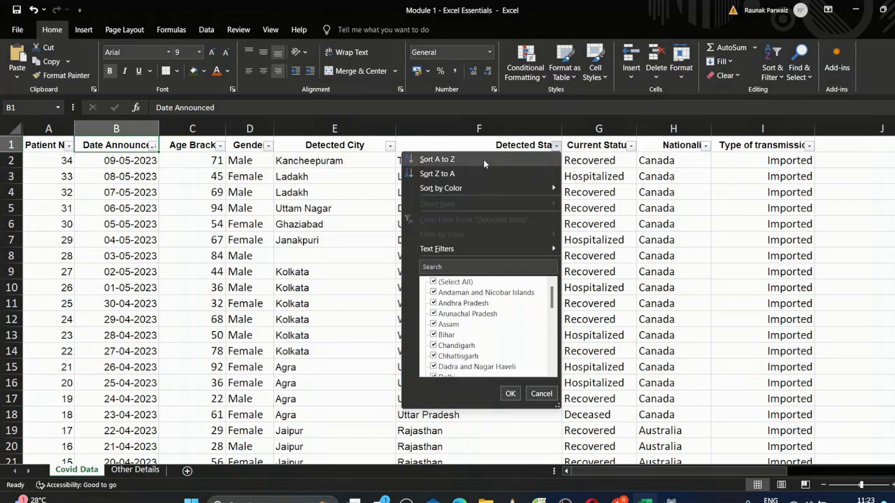
left_click(483, 159)
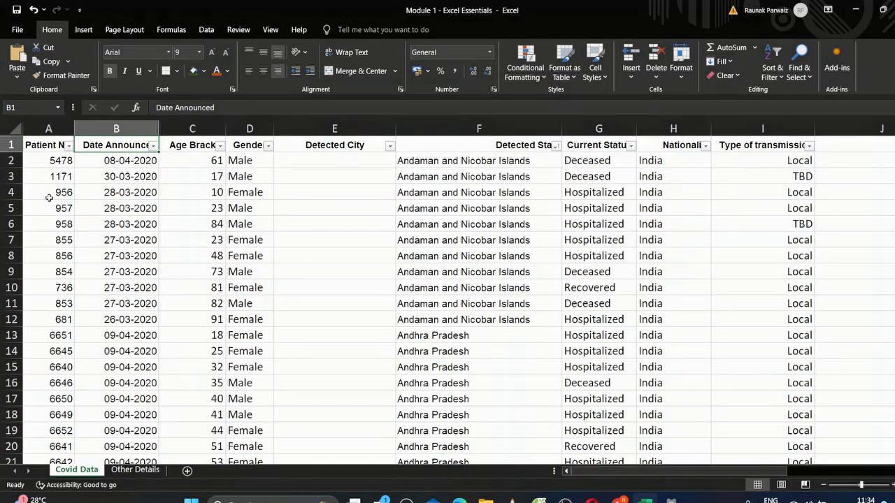
Sort the patient records by patient number from smallest to largest
left_click(69, 145)
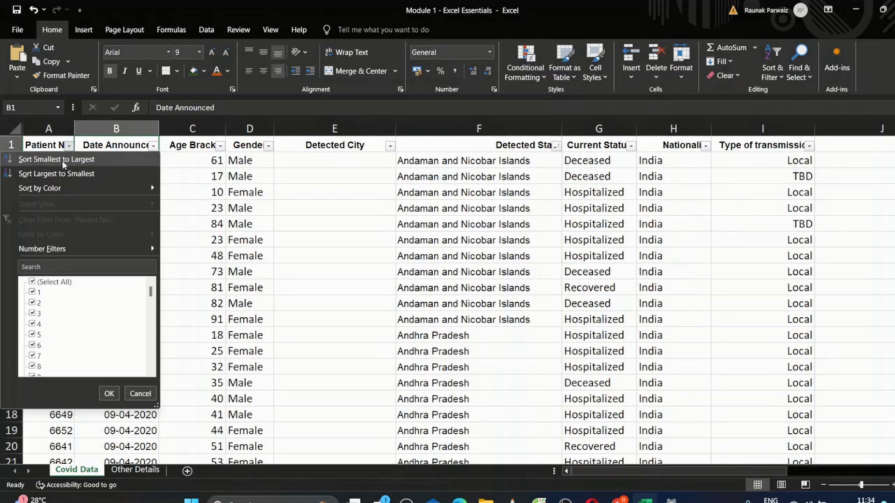
left_click(63, 160)
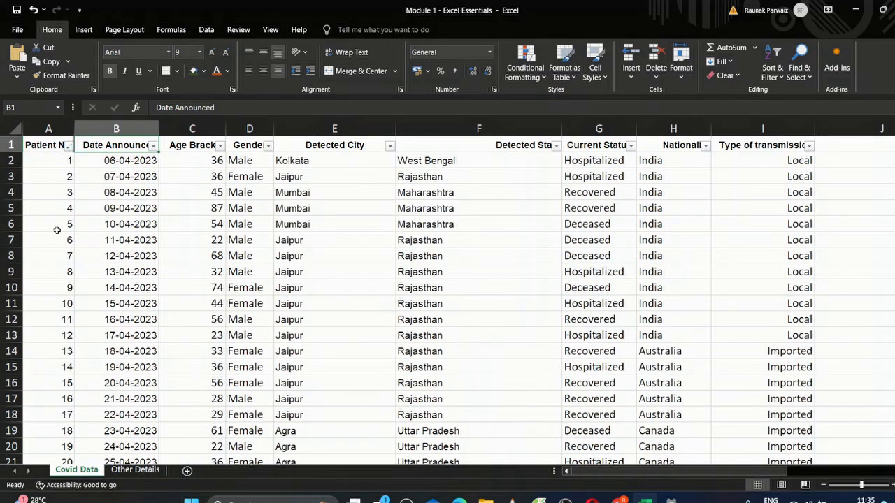